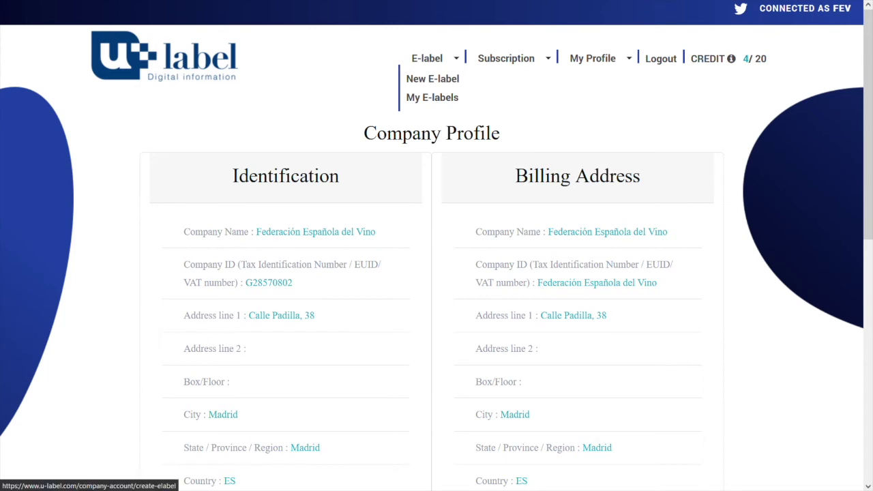
Start a new e-label for Wine with manually inserted data and the European Union as destination market.
left_click(432, 79)
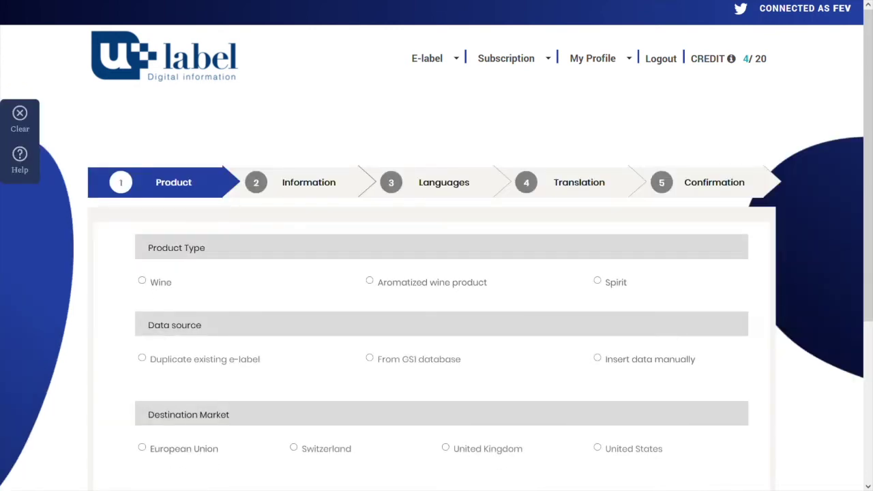
scroll(436, 273, "down", 1)
left_click(142, 215)
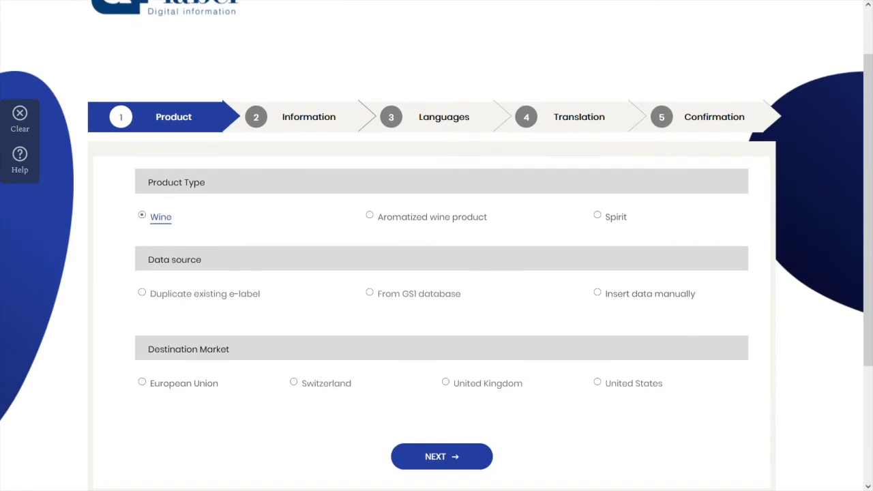
left_click(598, 293)
left_click(142, 382)
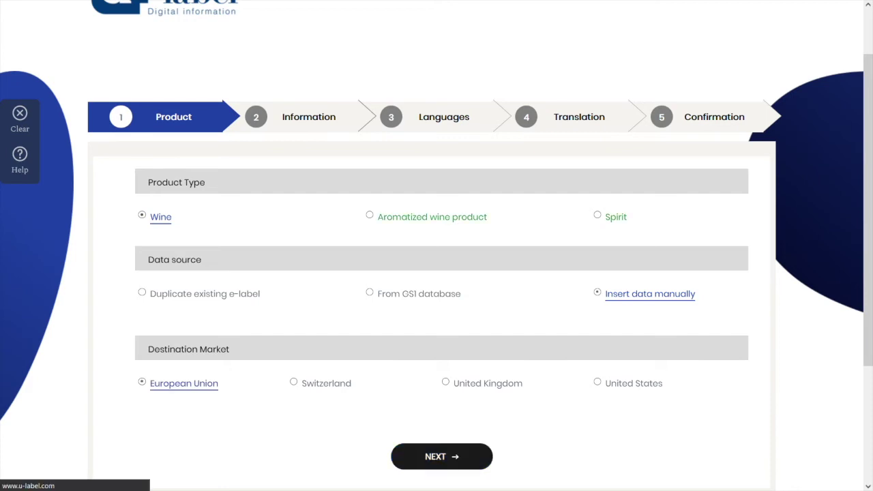
left_click(441, 456)
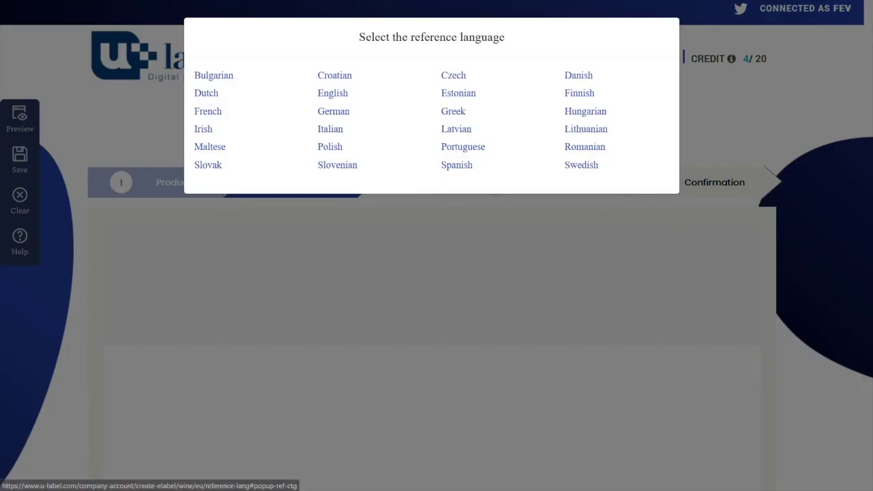
Choose Spanish as the reference language and validate vino as the product category.
left_click(333, 93)
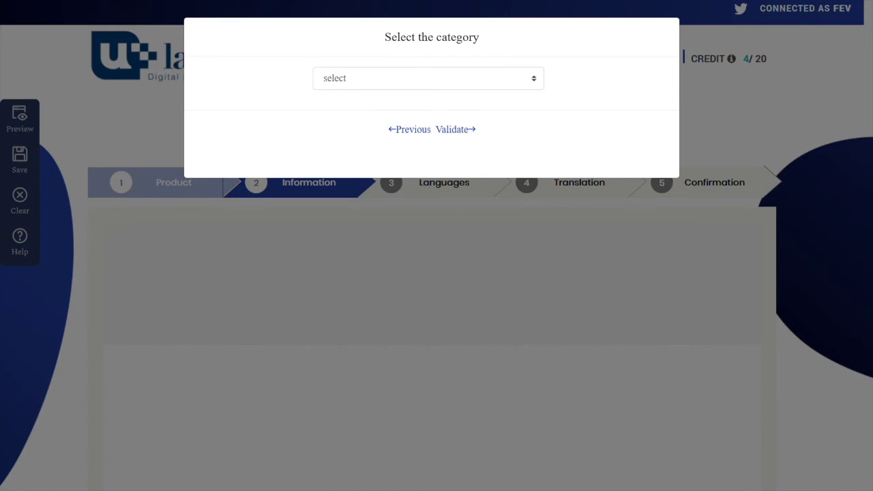
left_click(429, 79)
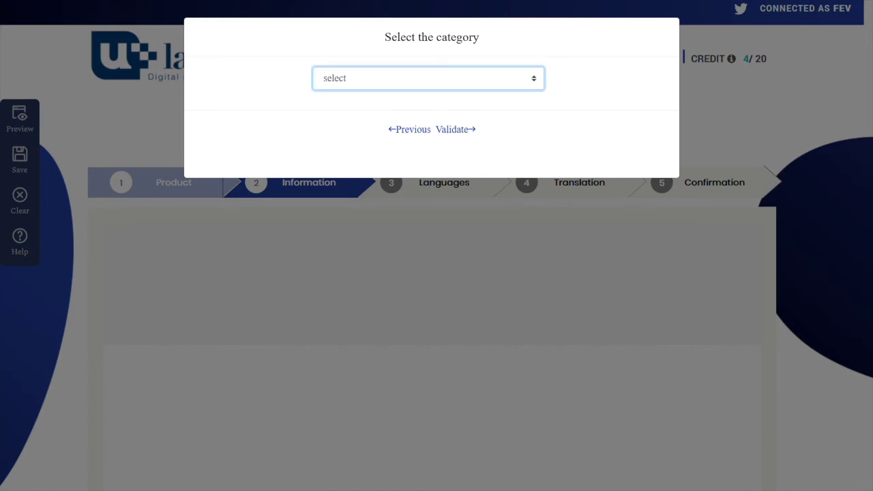
left_click(355, 108)
left_click(455, 129)
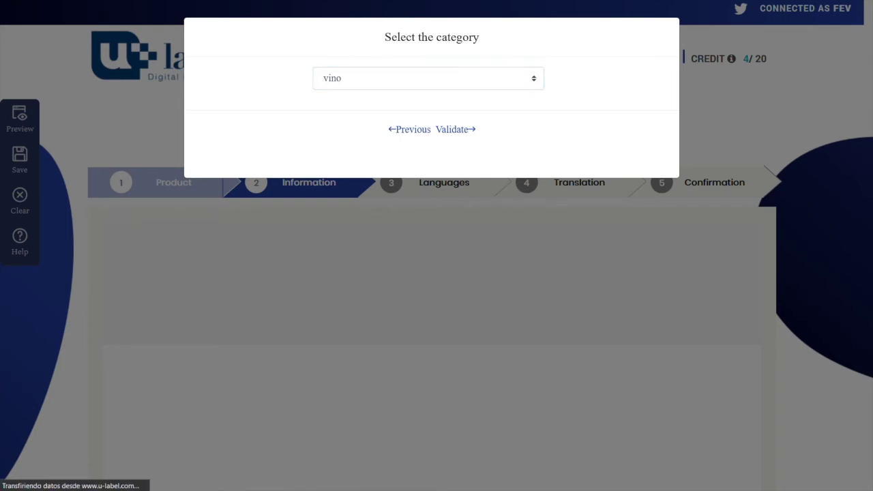
Enter Viñedos FEV as the name of the product and Bodegas FEV as the company/cellar name.
scroll(436, 245, "down", 1)
key("Down")
key("Down")
key("Down")
key("Down")
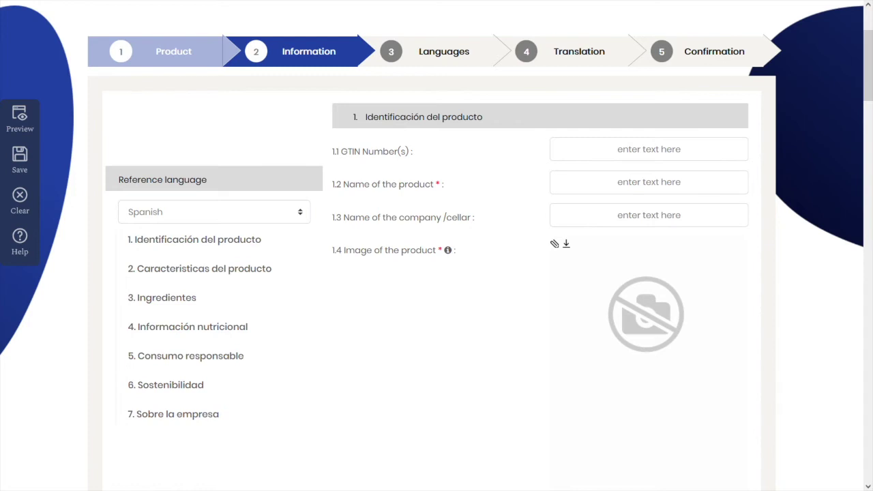
left_click(648, 182)
type("Viñedos FEV")
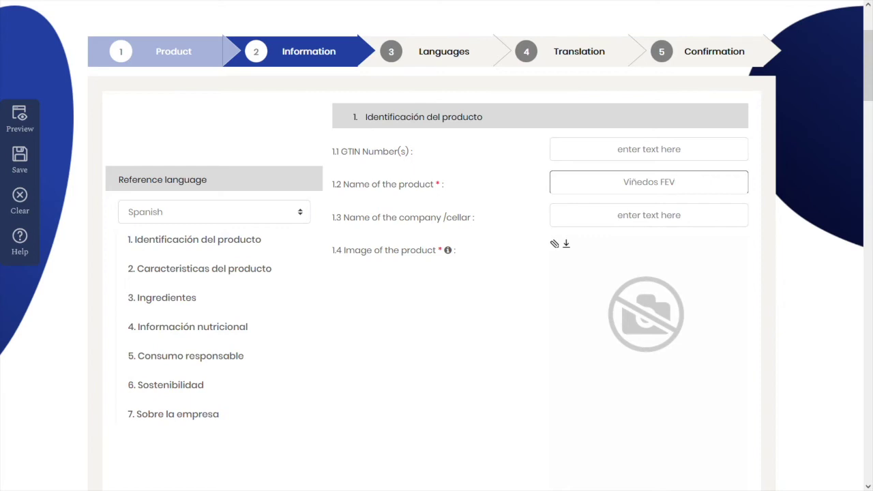
key("Tab")
type("bodegas FEV")
Attach the red Federación Española del Vino bottle picture as the product image and set the country to España.
scroll(436, 246, "down", 1)
scroll(554, 109, "down", 1)
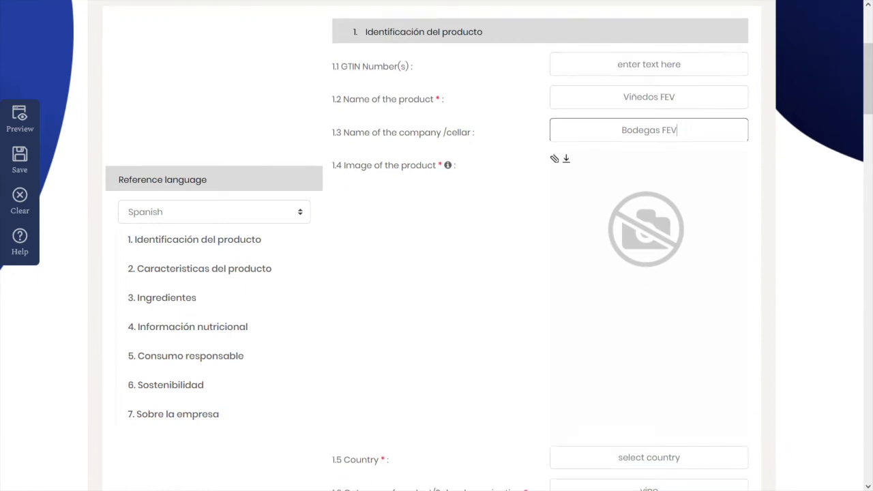
left_click(555, 113)
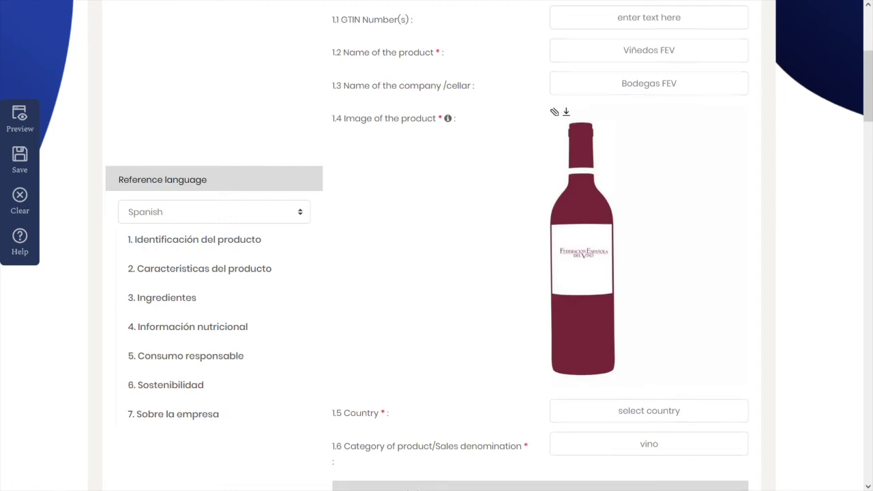
scroll(545, 273, "down", 2)
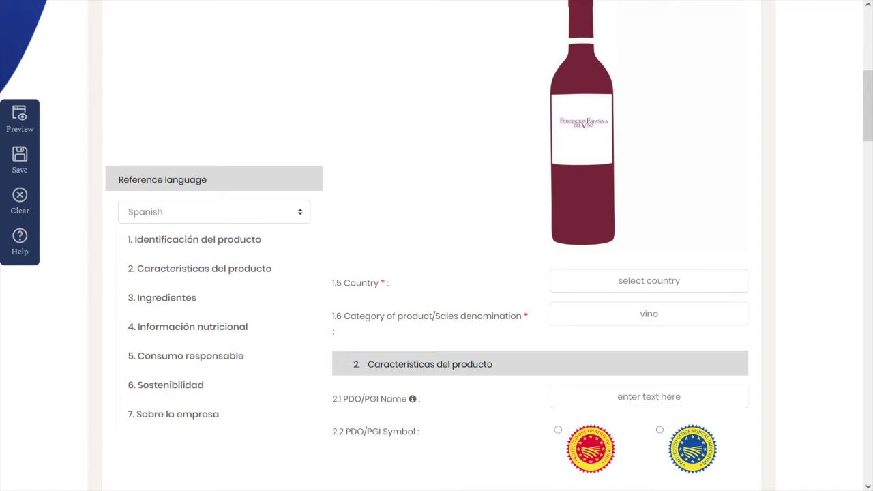
left_click(649, 281)
type("esp")
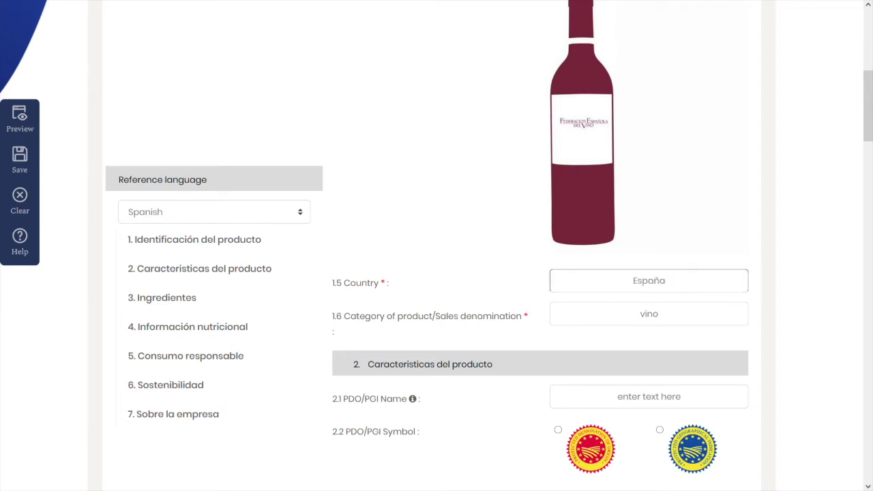
Set the PDO/PGI name in the product characteristics to DOP Lanzarote.
scroll(541, 273, "down", 3)
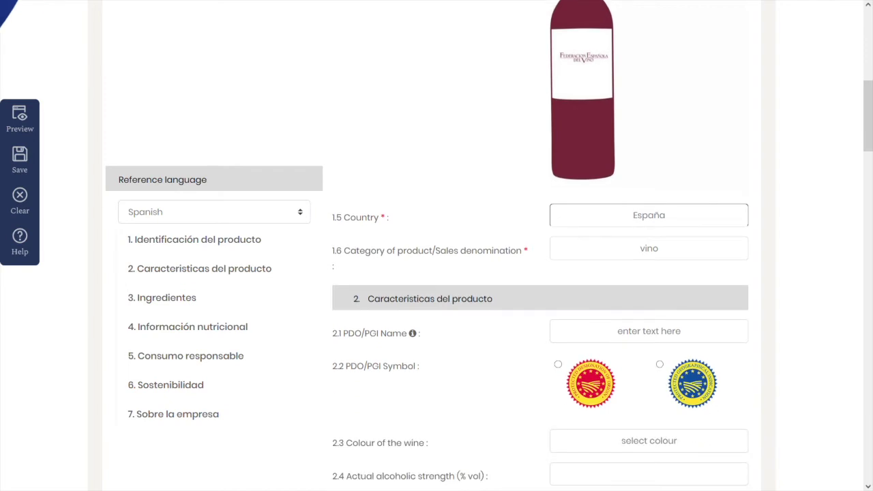
scroll(540, 272, "down", 1)
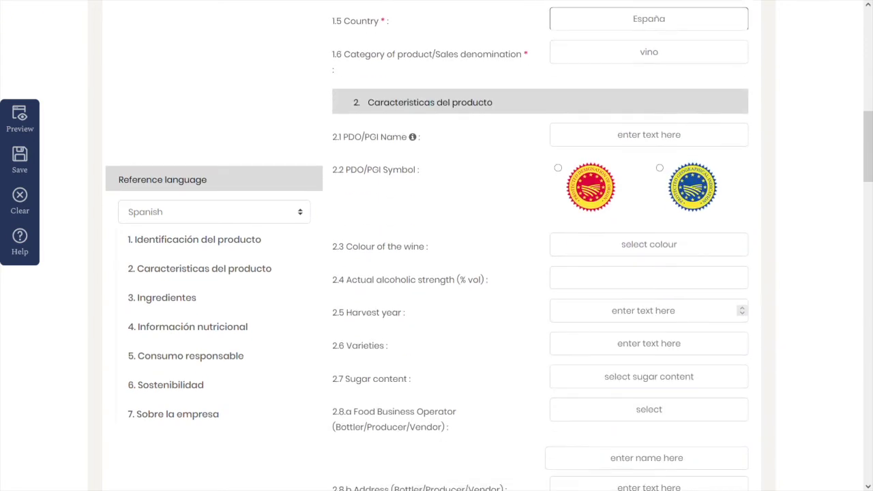
left_click(648, 134)
type("d")
key("Down")
key("Return")
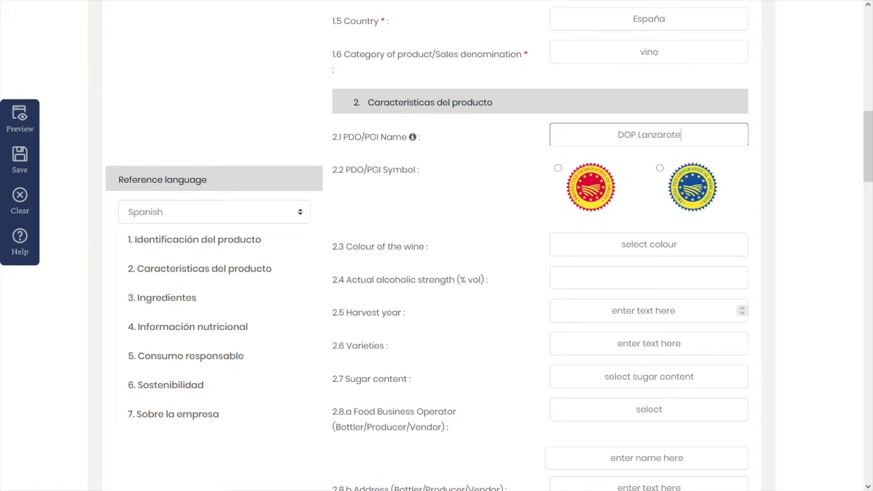
Select the red and yellow Protected Designation of Origin symbol and set the wine colour to vino blanco.
scroll(538, 272, "down", 2)
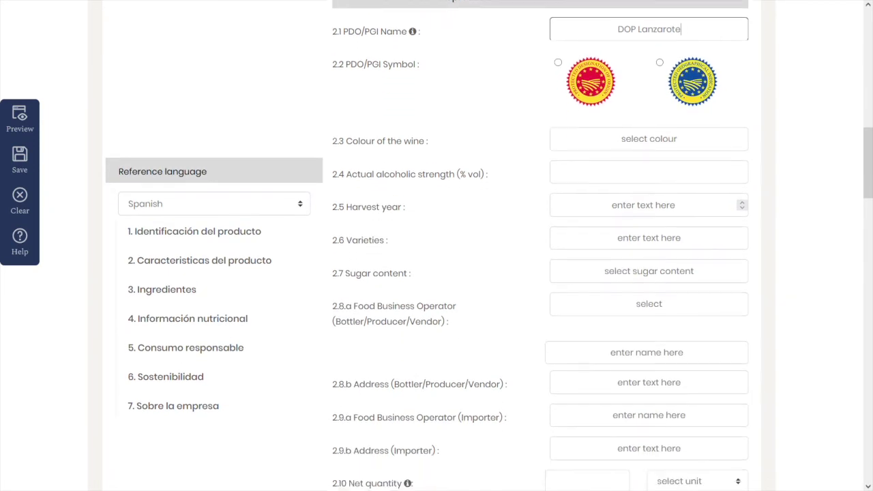
scroll(539, 273, "down", 1)
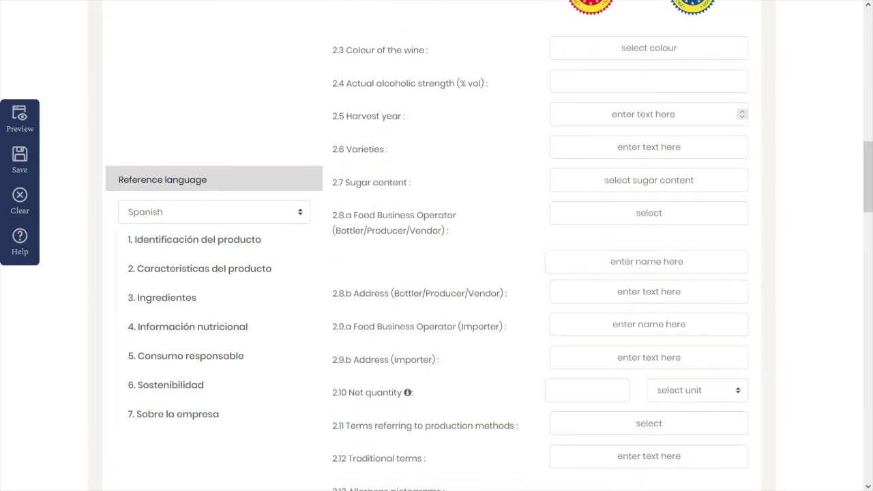
scroll(539, 273, "down", 2)
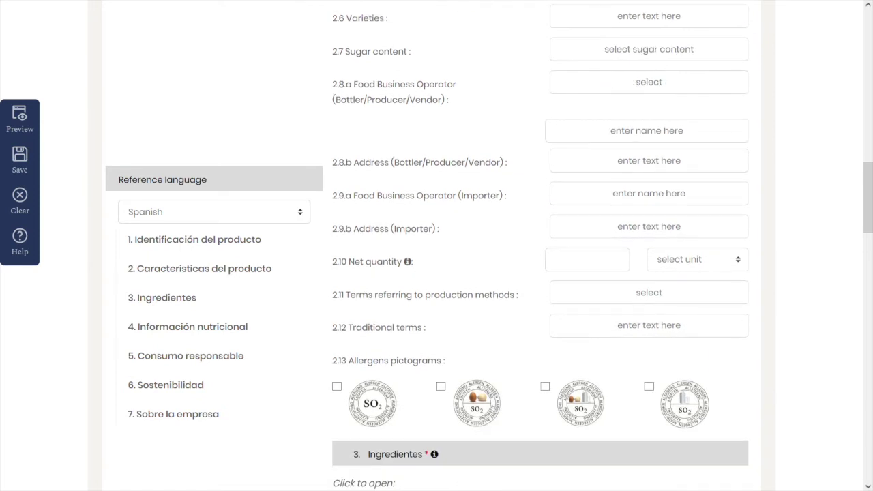
scroll(539, 273, "up", 1)
scroll(538, 273, "up", 2)
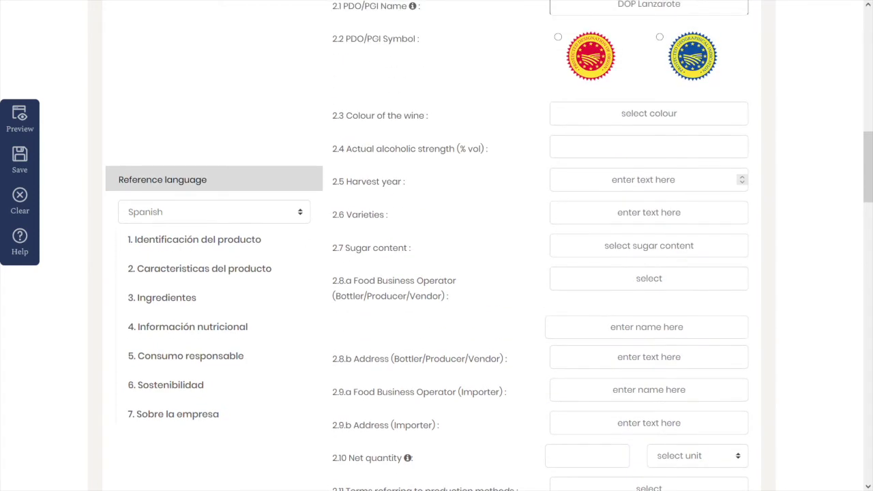
scroll(539, 273, "up", 1)
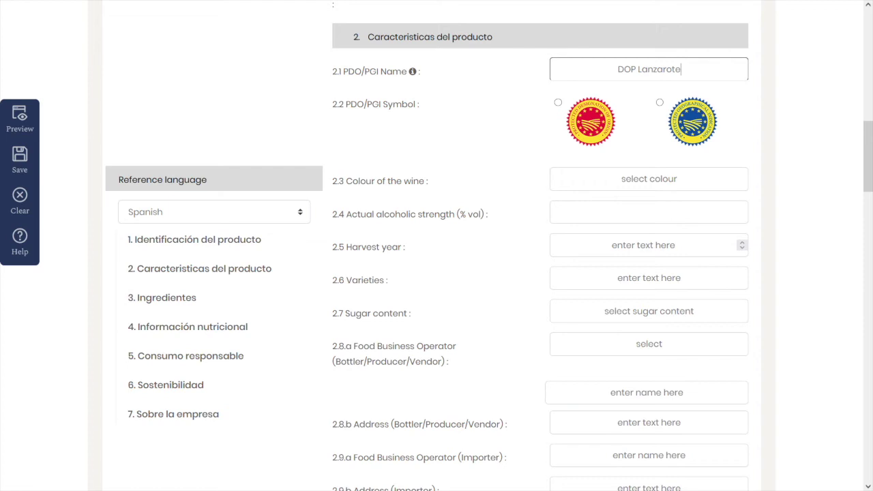
left_click(558, 102)
left_click(649, 179)
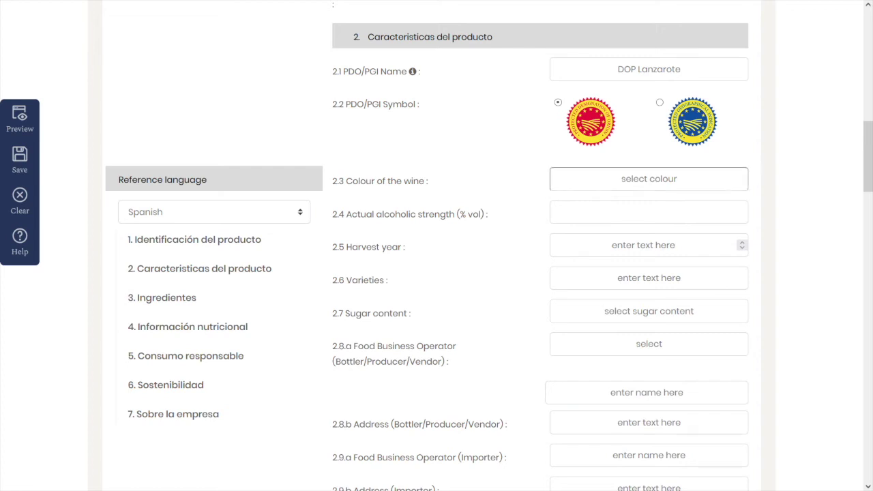
left_click(649, 208)
Use the ingredients wizard to add ácido tartárico from the acids and sulfitos from the preservatives.
scroll(539, 245, "down", 5)
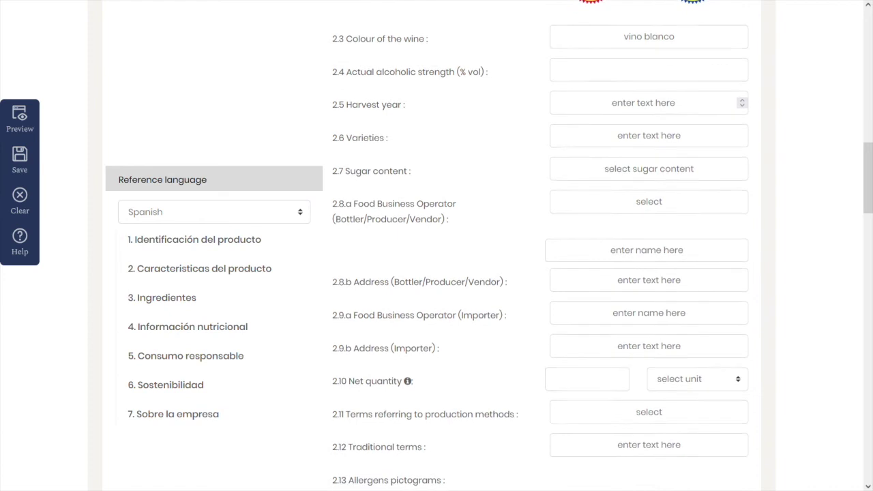
scroll(539, 246, "down", 5)
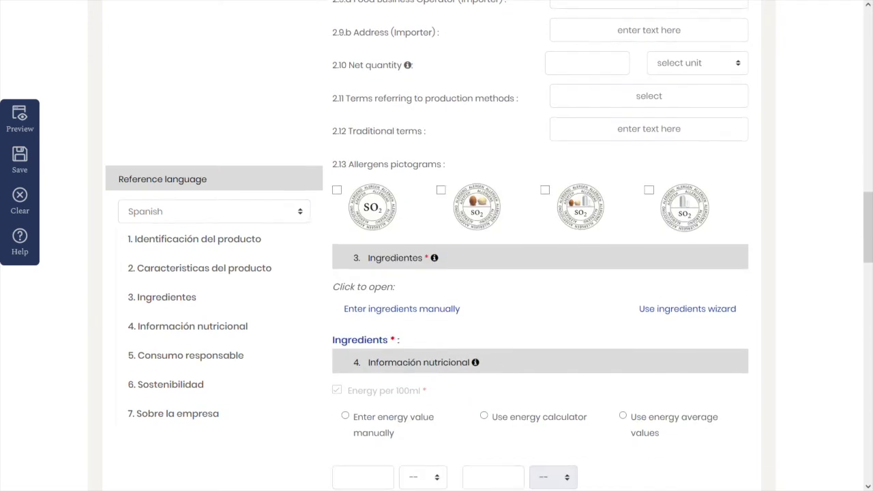
scroll(539, 245, "down", 1)
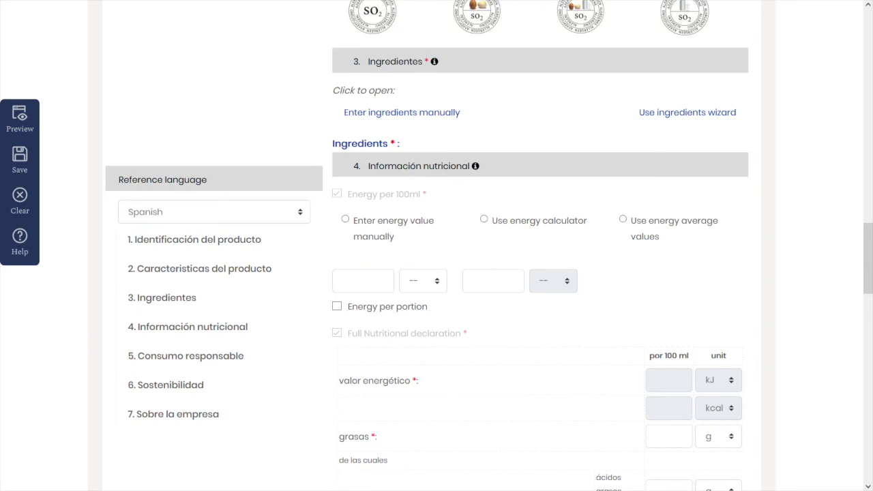
left_click(688, 113)
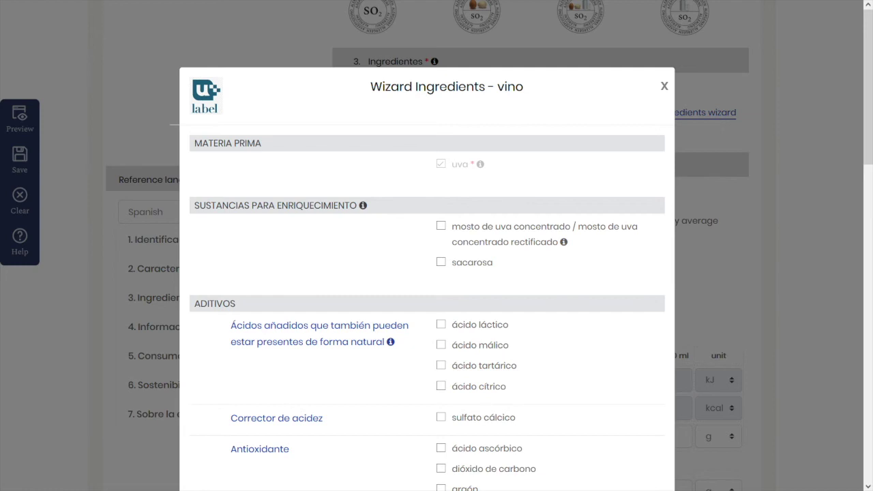
scroll(427, 273, "down", 1)
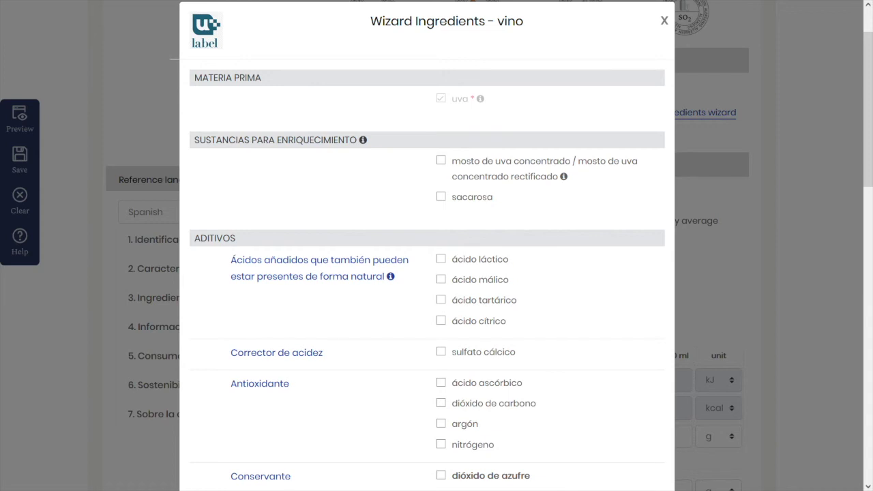
scroll(427, 273, "down", 1)
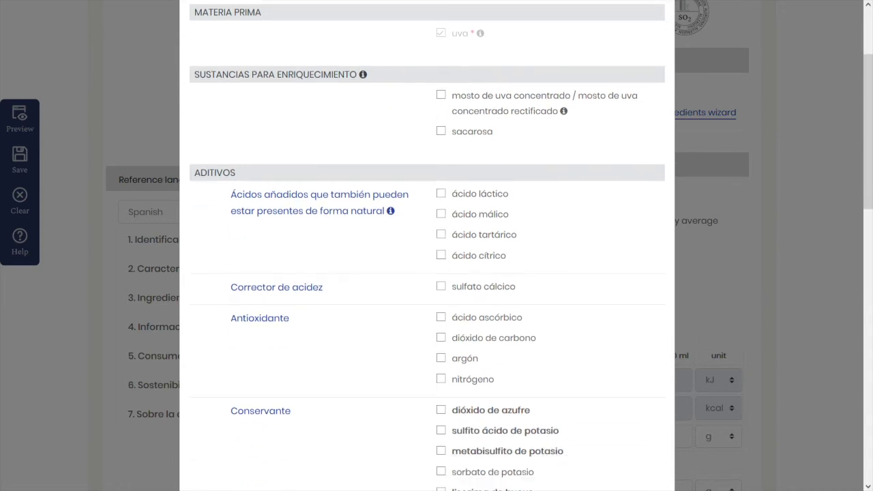
scroll(427, 273, "down", 4)
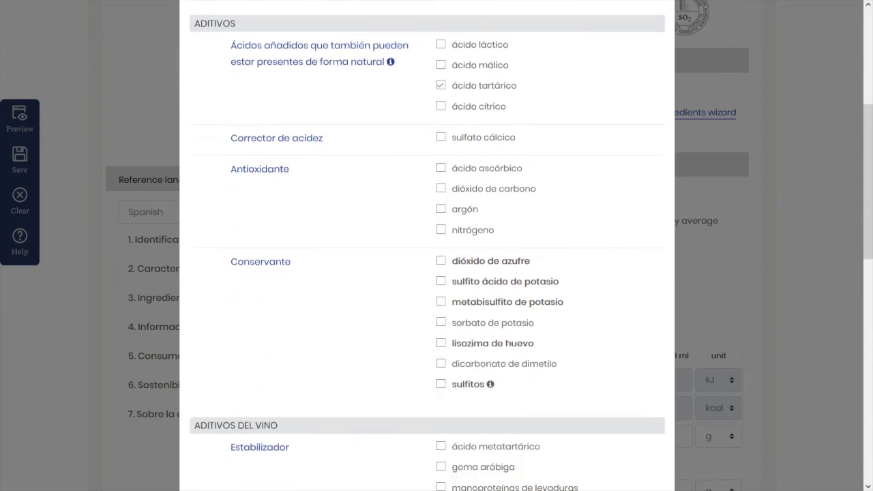
scroll(427, 273, "down", 7)
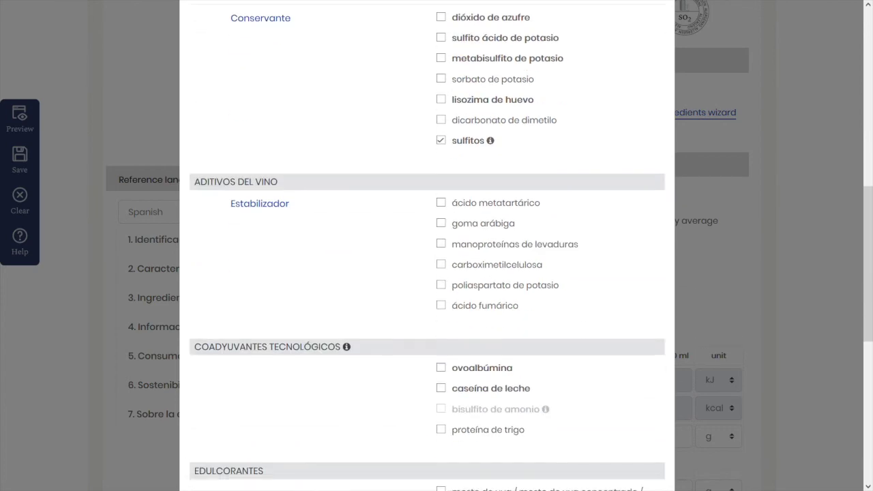
scroll(427, 273, "down", 1)
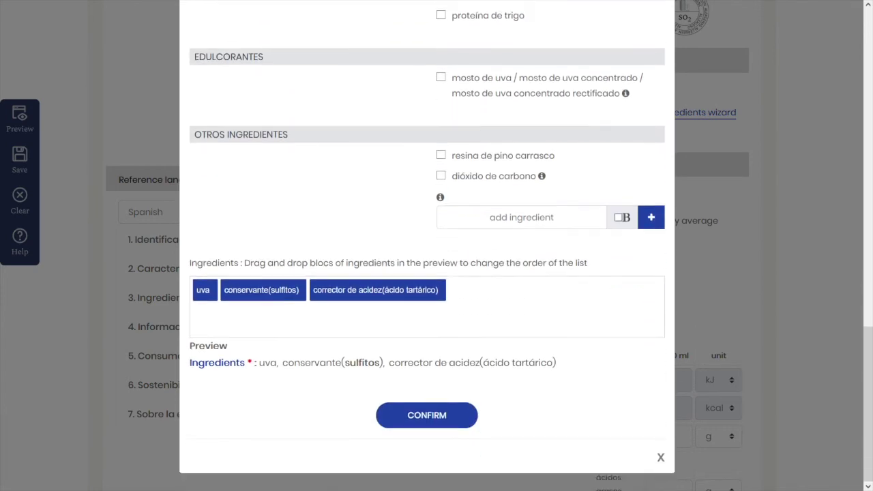
Try reordering the ingredient blocks by moving uva behind conservante(sulfitos), and restore uva to first place.
left_click_drag(202, 290, 292, 290)
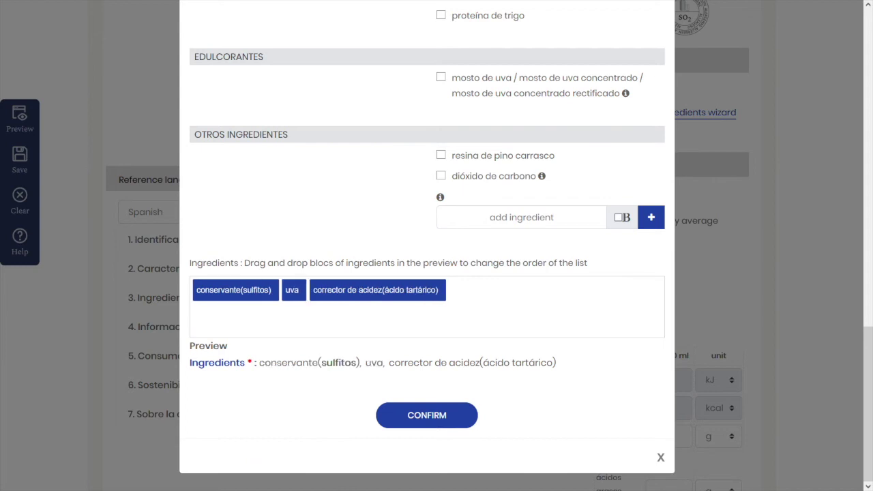
left_click_drag(378, 290, 287, 290)
left_click_drag(431, 289, 203, 289)
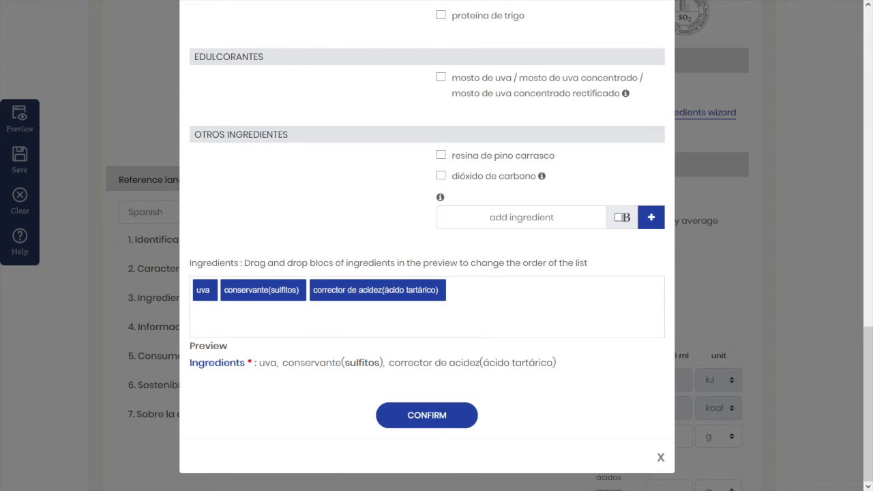
Confirm the wizard's ingredient list and open it in the manual Ingredient Editor.
left_click(427, 415)
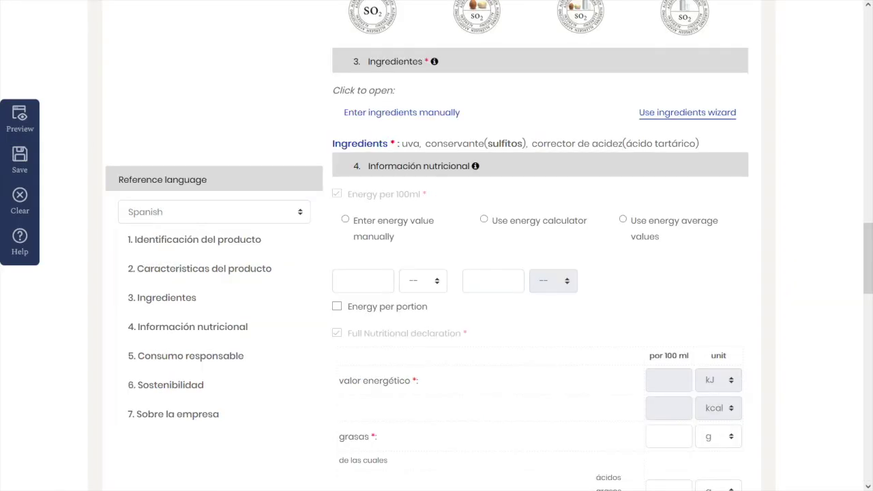
left_click(402, 113)
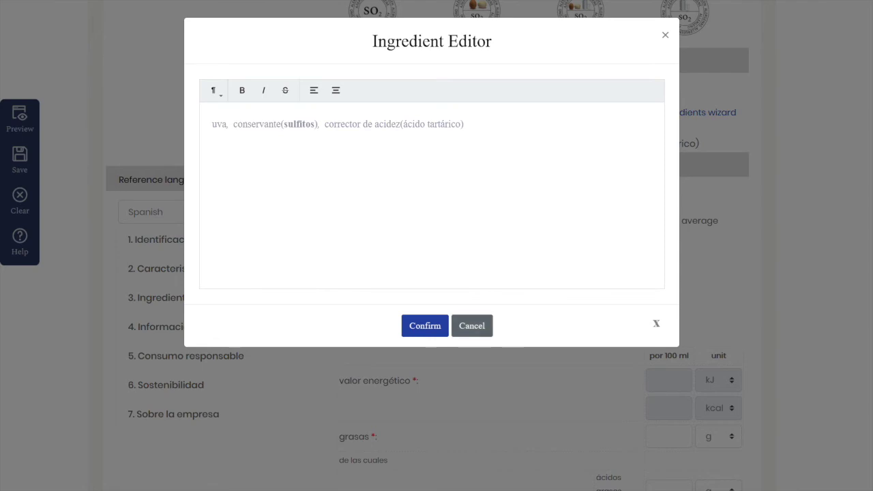
Leave the Ingredient Editor without changes, and inspect the energy calculator's input fields under Información nutricional before cancelling it.
left_click(471, 326)
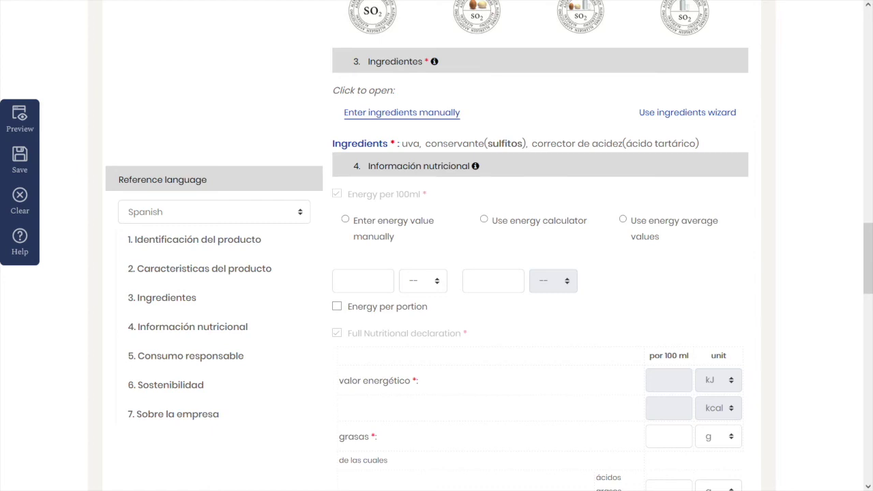
scroll(540, 273, "down", 1)
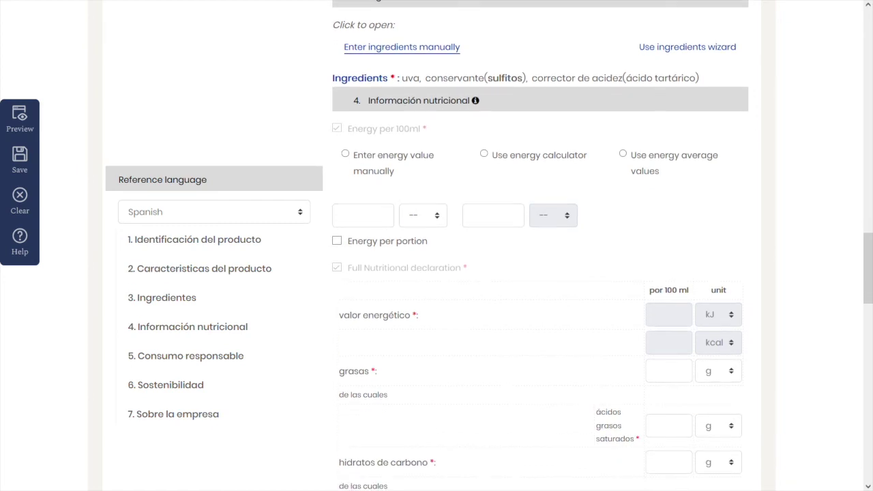
scroll(540, 272, "down", 1)
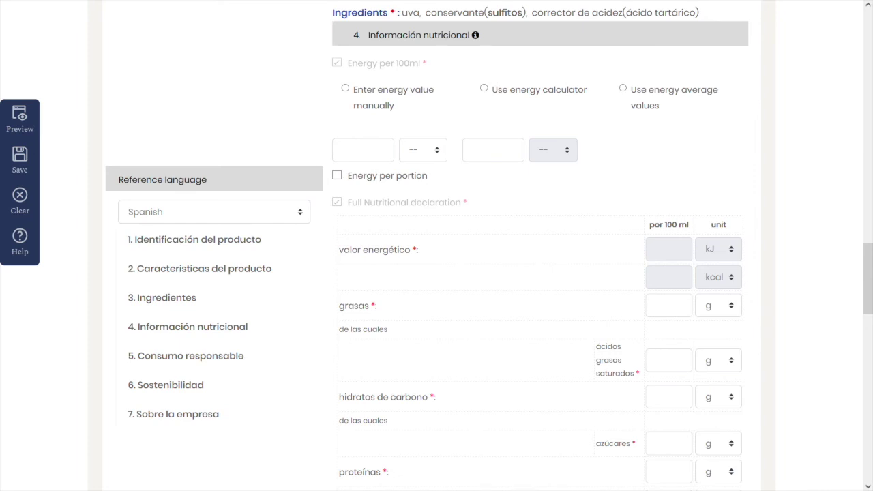
left_click(484, 89)
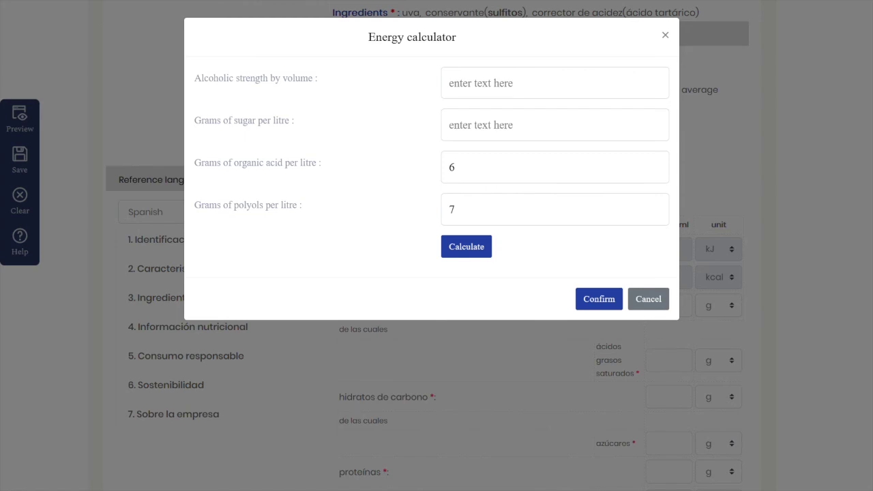
left_click(648, 299)
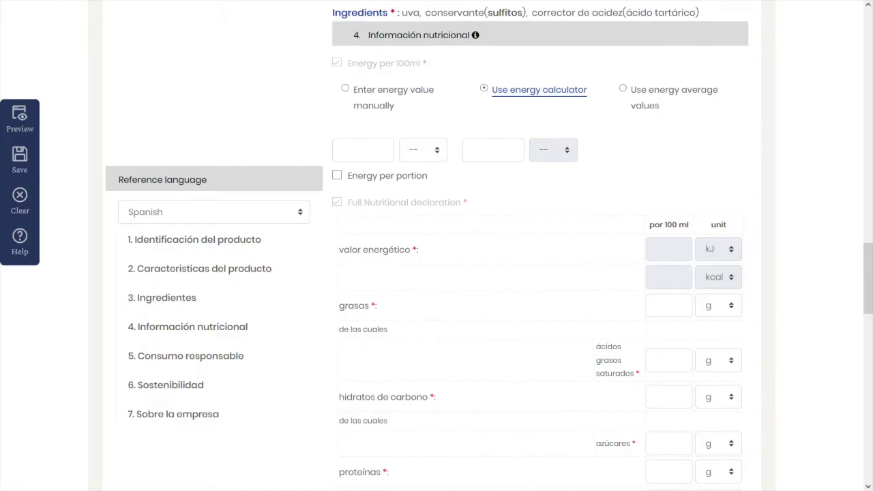
Fill in the energy per 100 ml from the average values for seco wine with 12.1 - 15% vol.
left_click(623, 89)
left_click(432, 79)
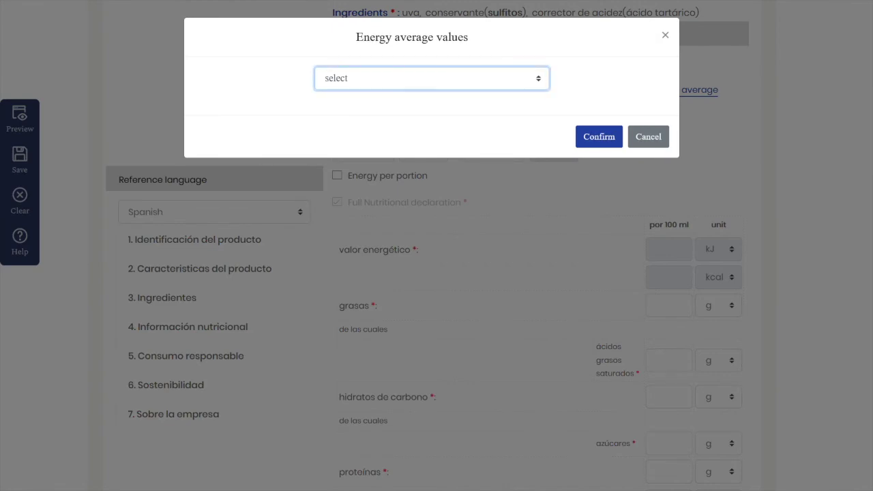
left_click(369, 109)
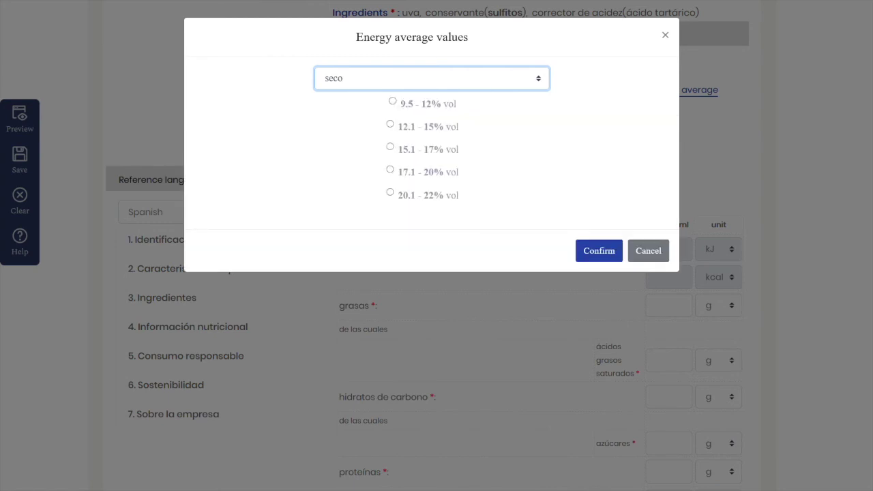
left_click(390, 124)
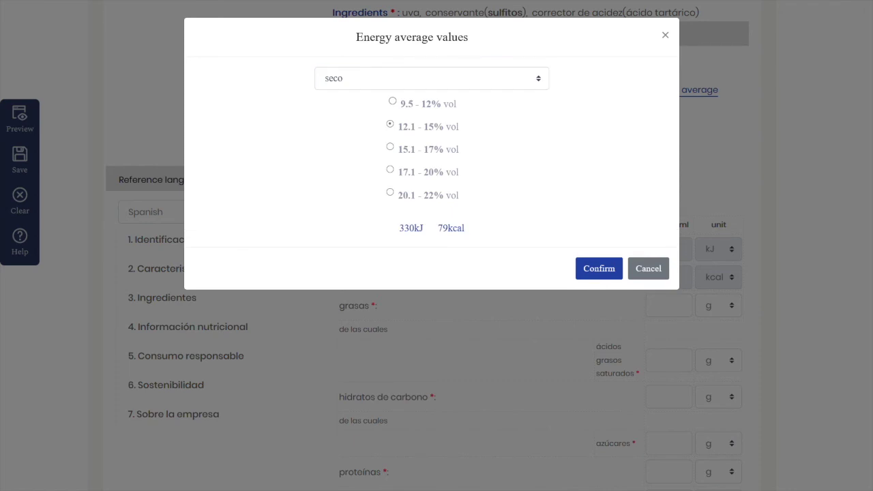
left_click(598, 269)
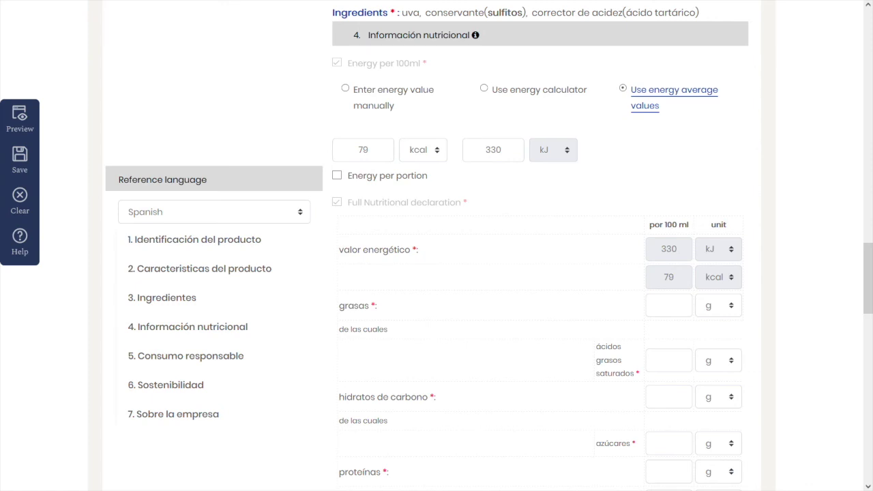
Enter 0 g for grasas, ácidos grasos saturados, hidratos de carbono, azúcares, proteínas and sal in the full nutritional declaration.
scroll(541, 273, "down", 1)
scroll(540, 272, "down", 2)
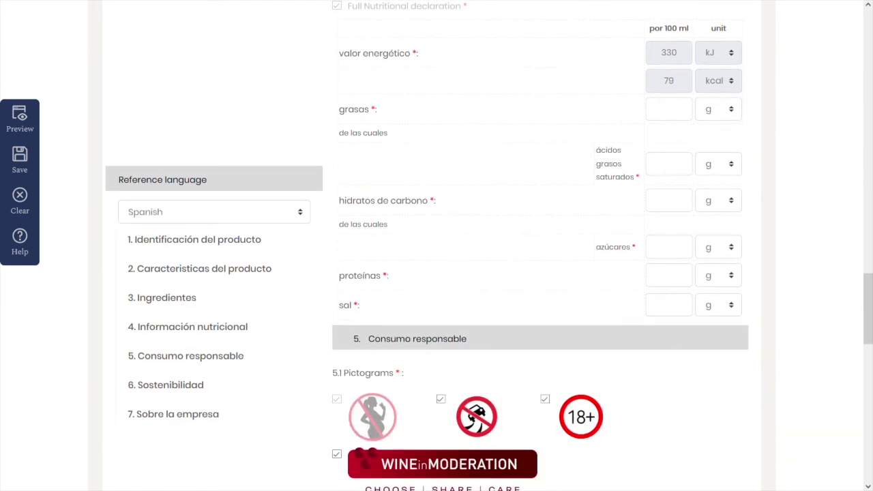
left_click(668, 109)
type("0")
left_click(669, 164)
type("0")
key("Tab")
key("Tab")
type("0")
key("Tab")
key("Tab")
type("0")
key("Tab")
key("Tab")
type("0")
Select the Wineries for Climate Protection and the round green two-arrow pictograms in the Sostenibilidad section.
scroll(540, 273, "down", 3)
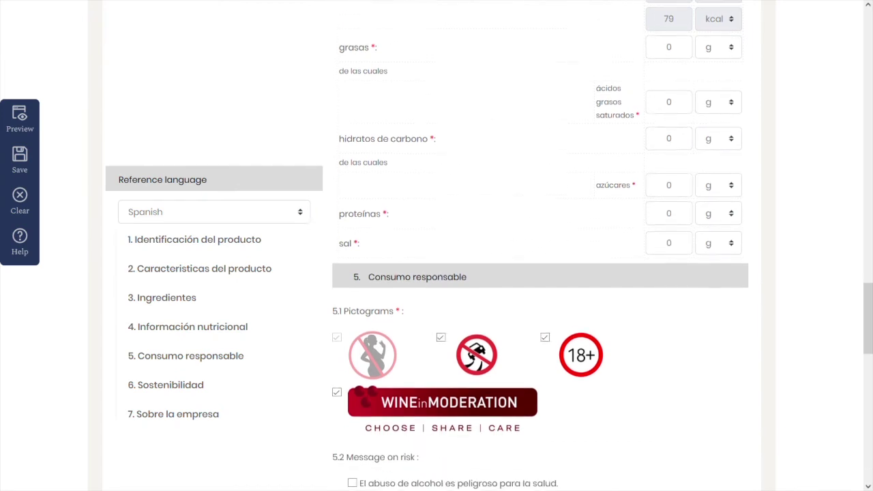
scroll(541, 273, "down", 2)
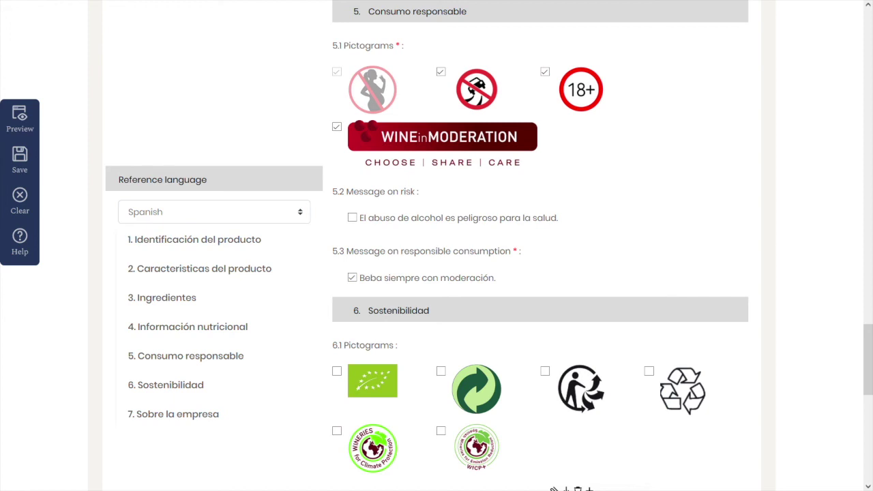
scroll(538, 273, "down", 1)
scroll(539, 273, "down", 2)
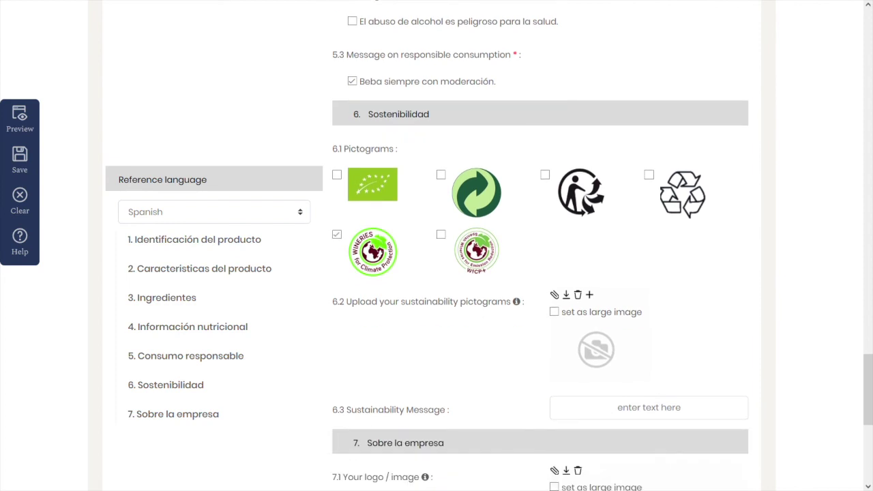
scroll(539, 272, "down", 1)
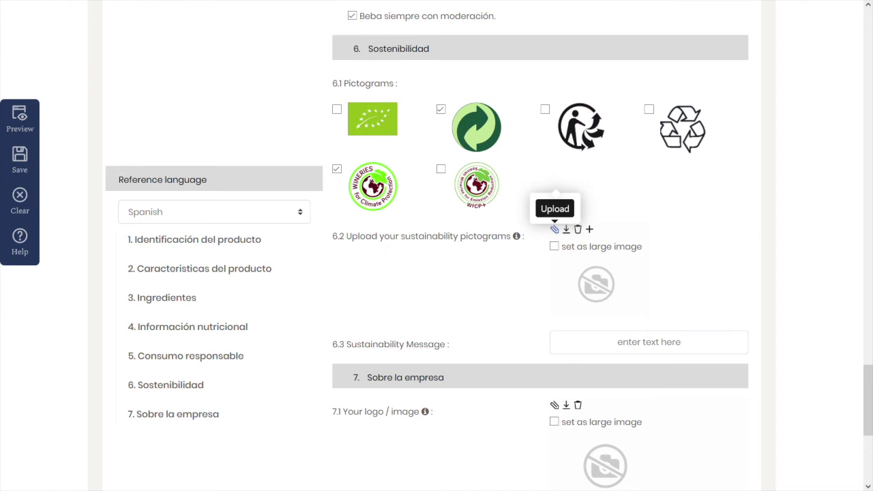
scroll(554, 230, "down", 3)
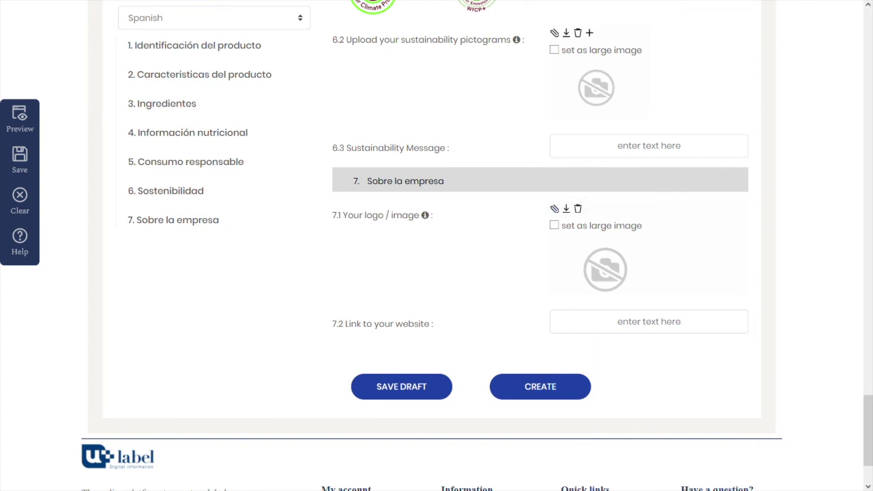
left_click(649, 322)
type("www.fev.es")
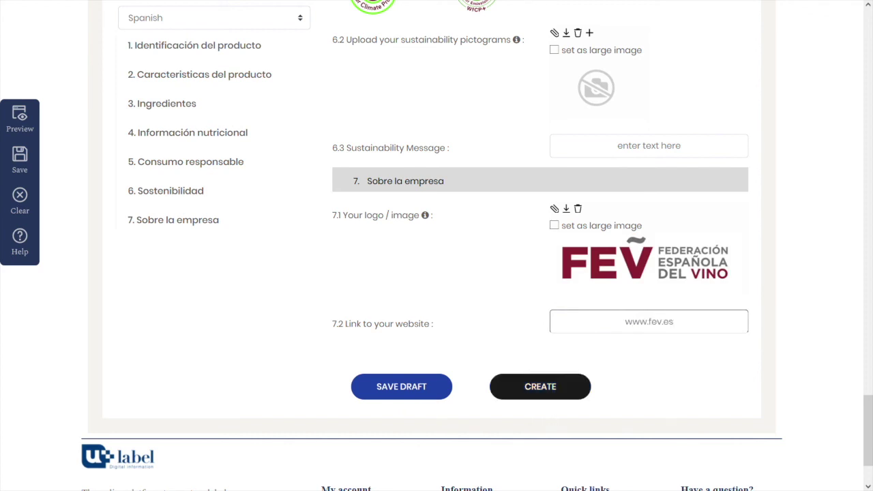
Create the e-label, review its full preview and validate it.
left_click(540, 387)
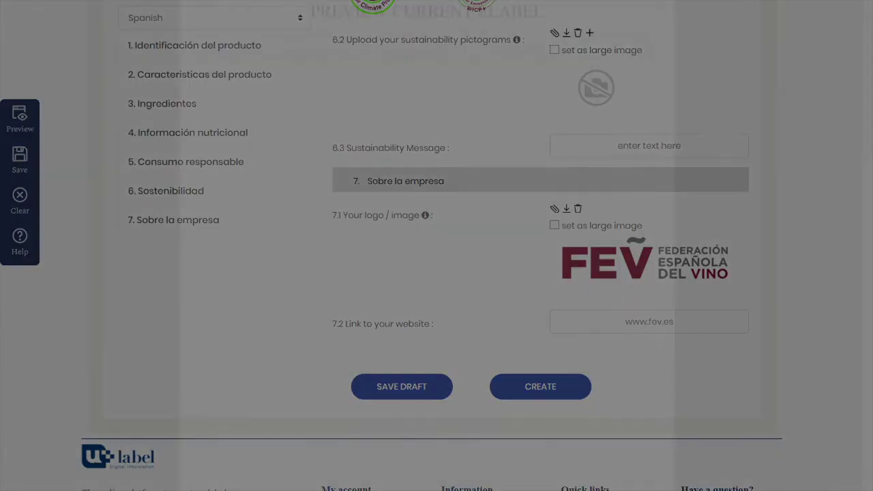
scroll(427, 273, "down", 13)
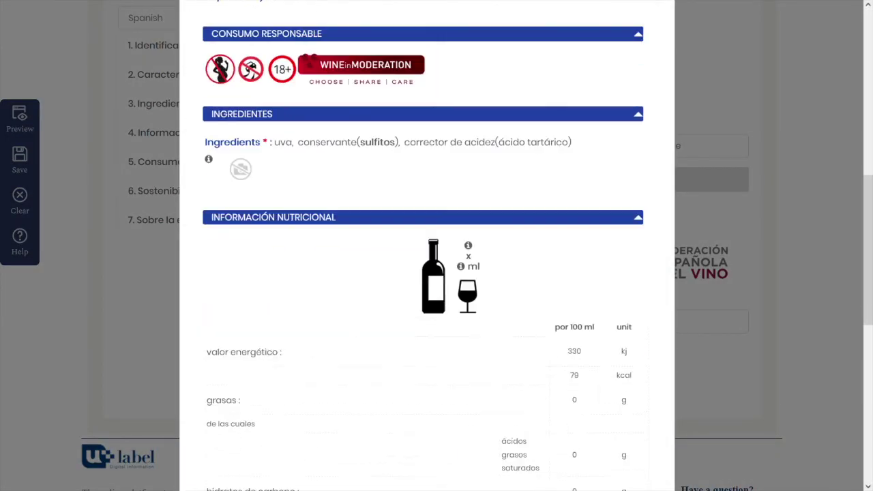
scroll(427, 273, "down", 2)
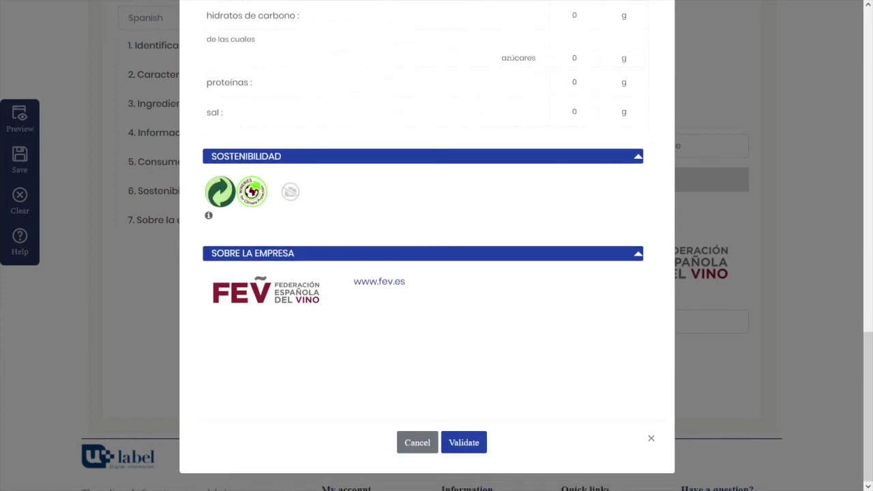
left_click(464, 442)
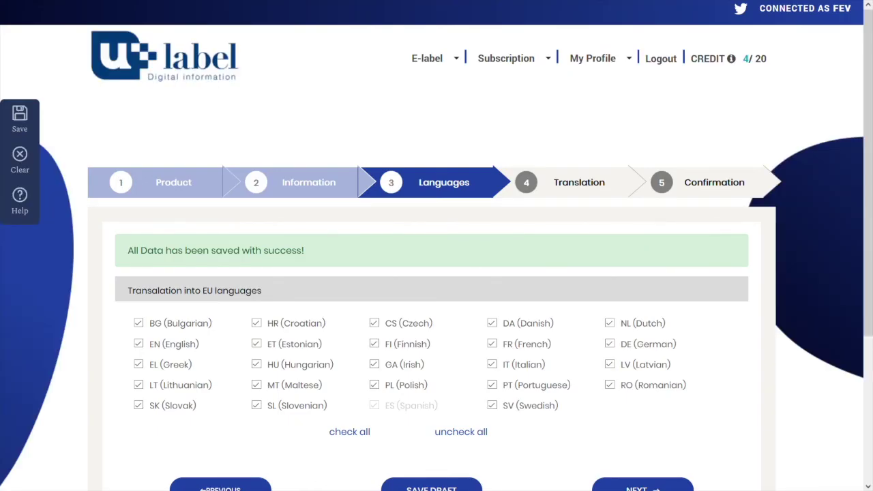
Limit the translation languages to English and French alongside Spanish, and proceed to the translation stage.
scroll(437, 272, "down", 3)
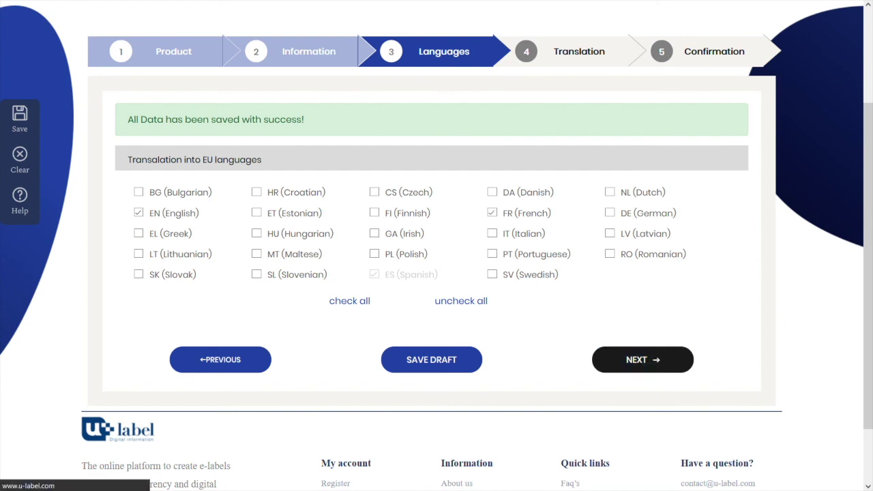
left_click(642, 360)
Review the English translation against the Spanish reference version and validate it.
scroll(437, 245, "down", 8)
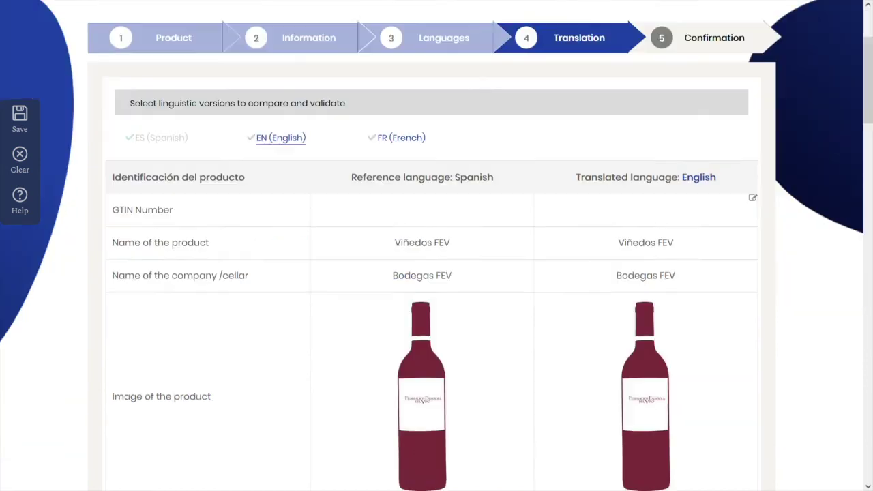
scroll(437, 246, "down", 20)
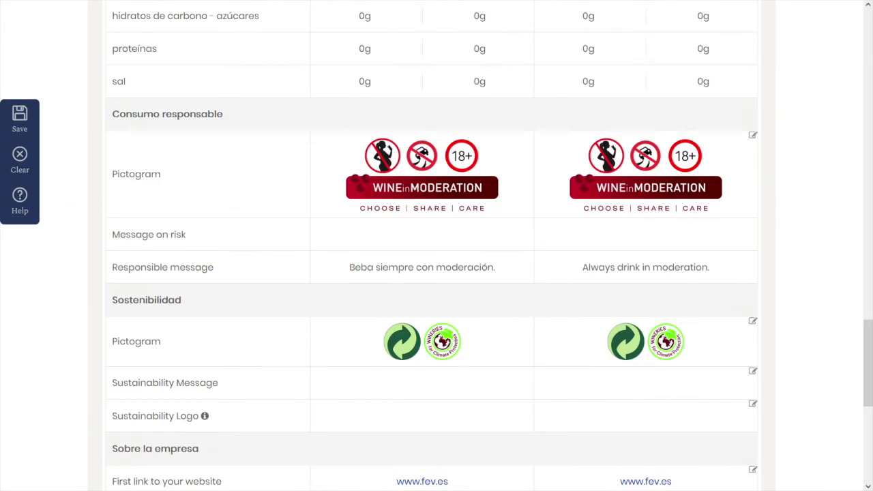
scroll(431, 293, "down", 1)
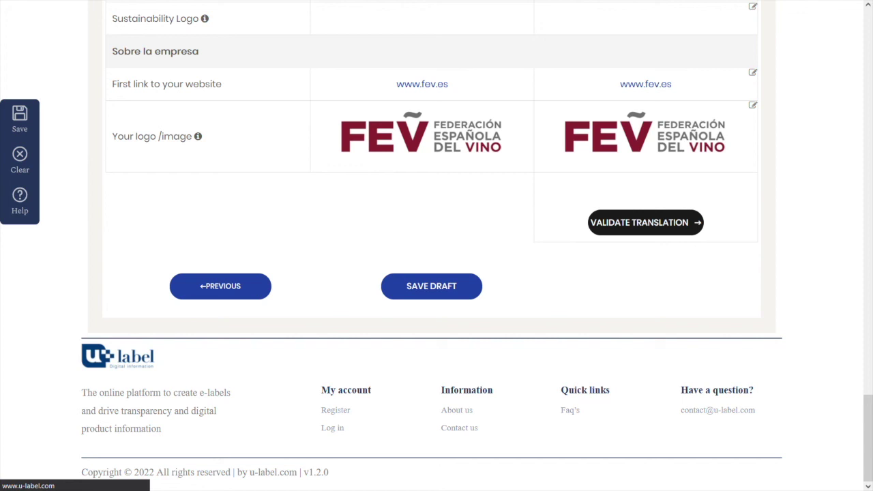
left_click(645, 223)
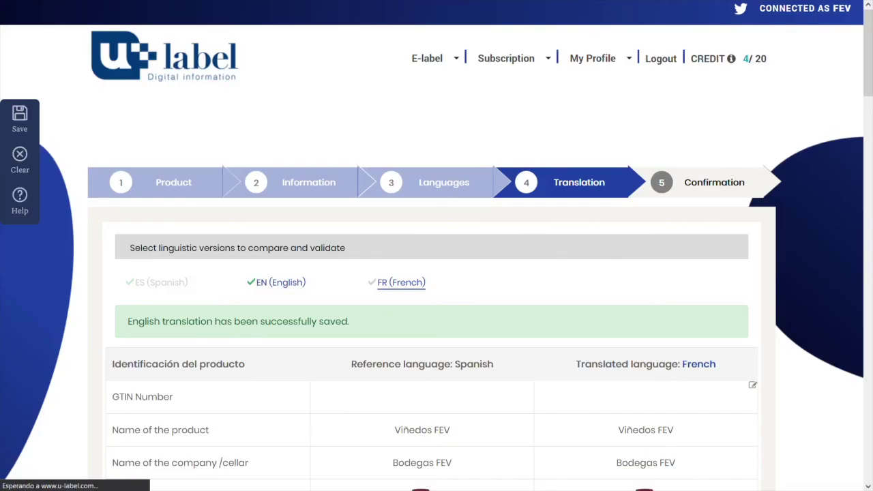
Review and validate the French translation, and confirm the finished e-label from the order summary.
scroll(437, 245, "down", 8)
scroll(437, 246, "down", 18)
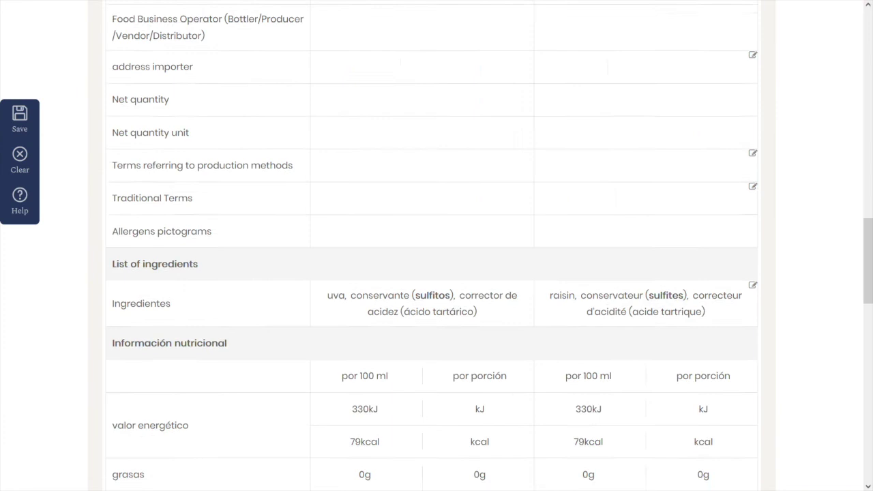
scroll(645, 225, "down", 1)
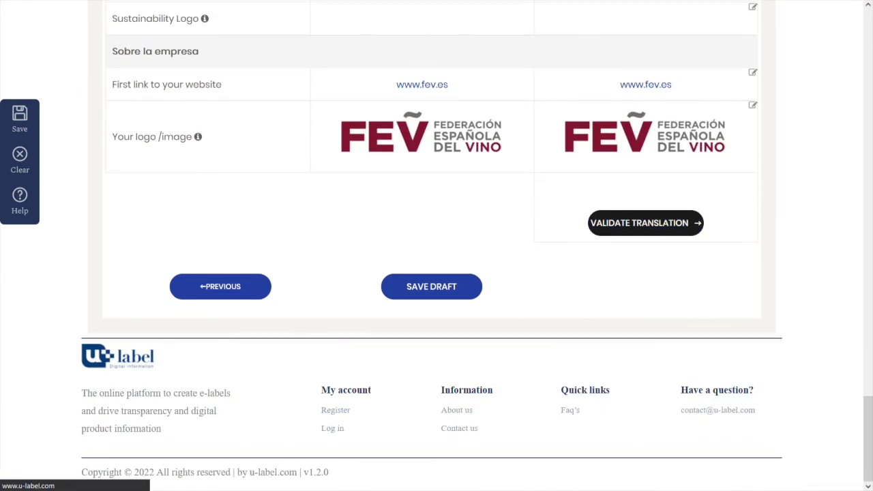
left_click(645, 222)
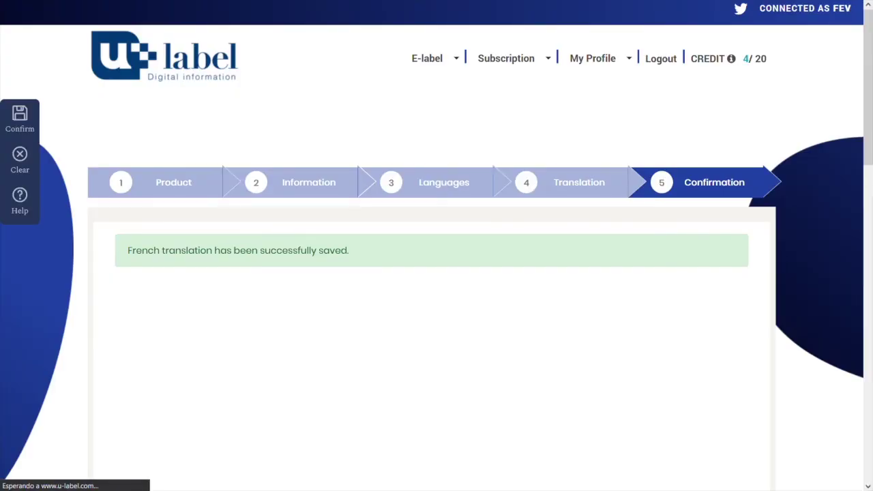
scroll(436, 245, "down", 4)
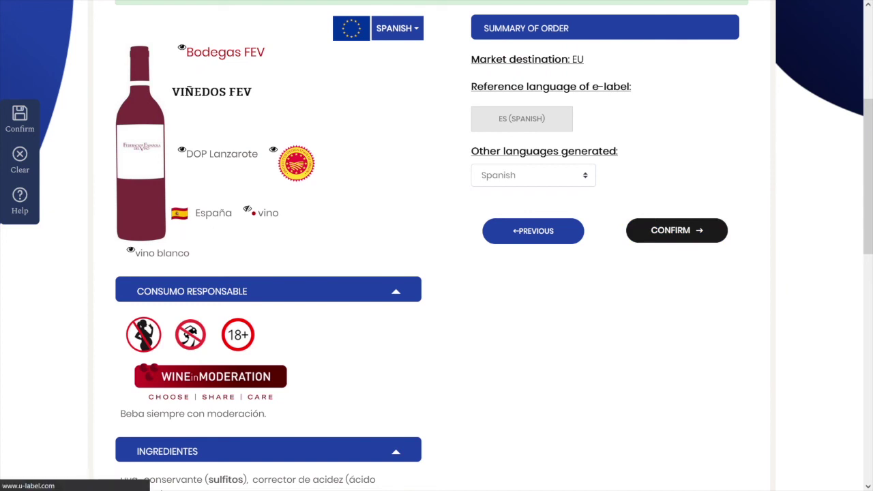
left_click(677, 229)
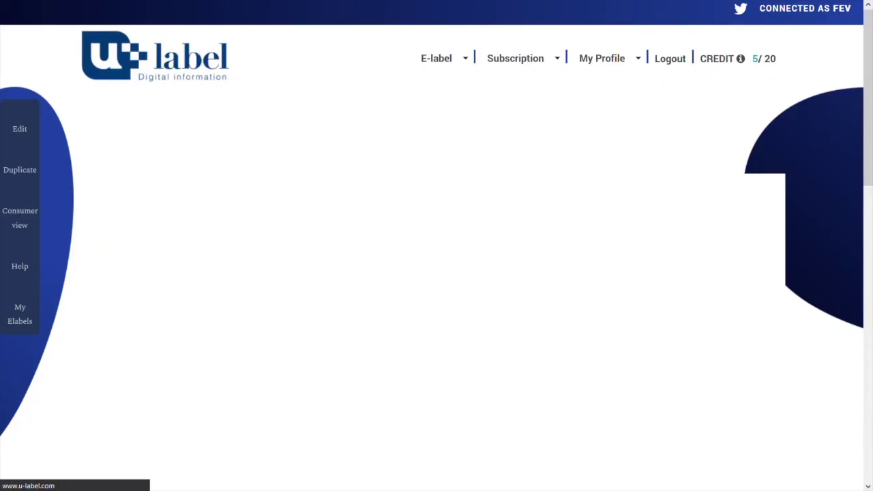
Review the QR code personalisation options, keep their default settings, and save and view the QR code.
scroll(437, 273, "down", 4)
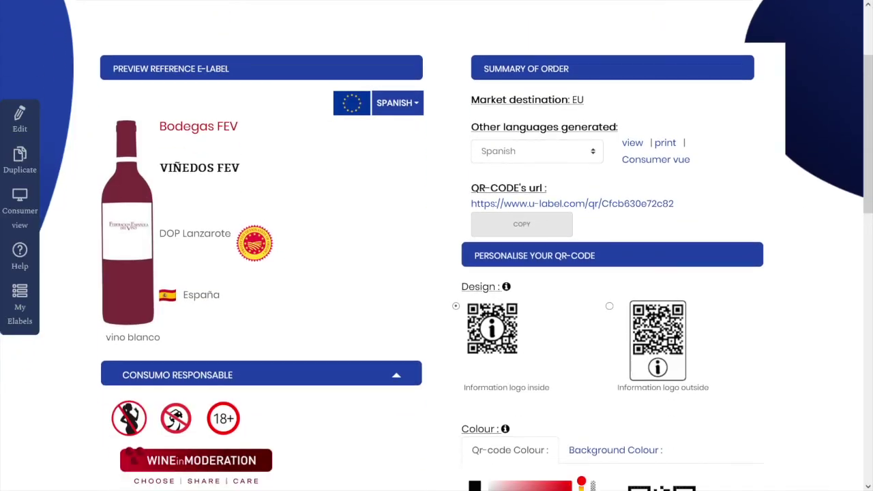
scroll(436, 273, "down", 4)
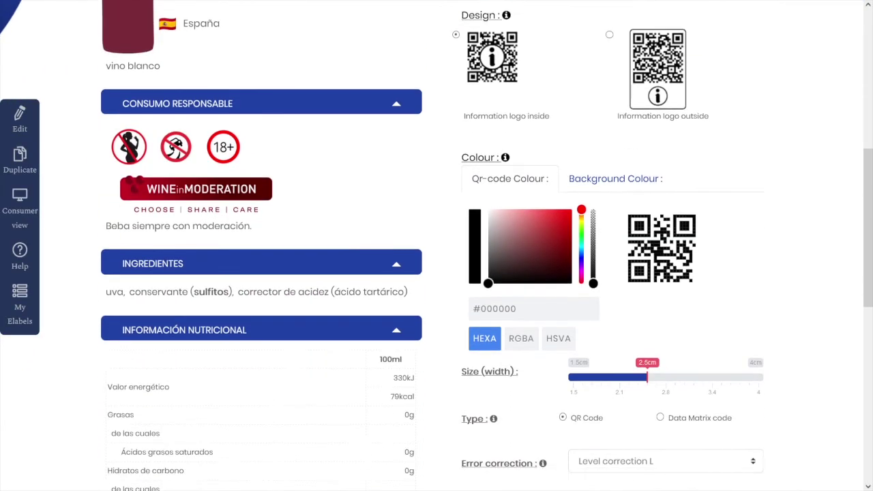
scroll(518, 276, "down", 3)
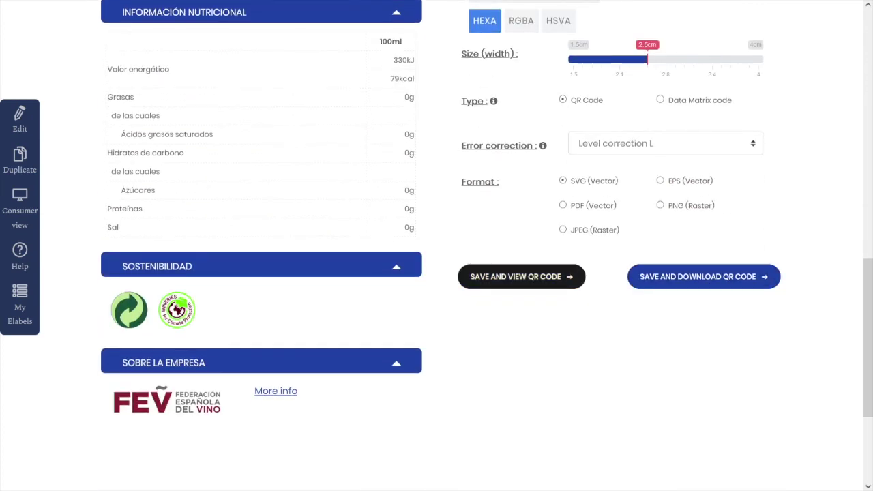
left_click(521, 276)
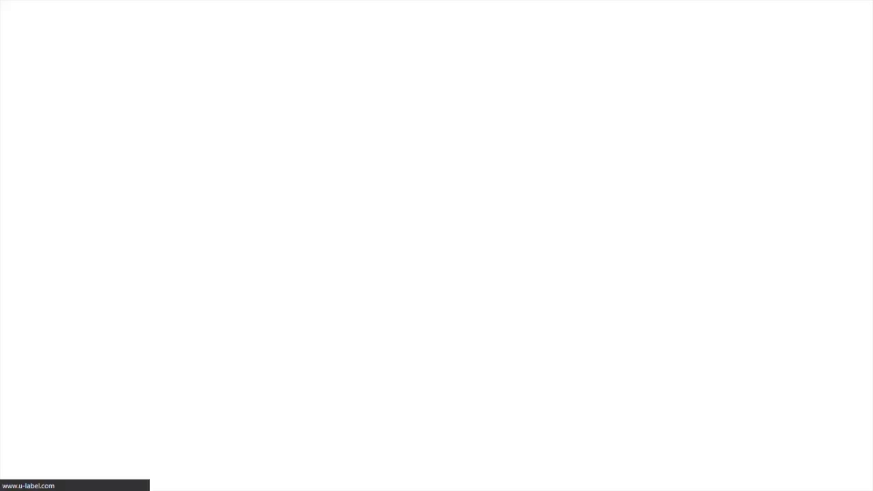